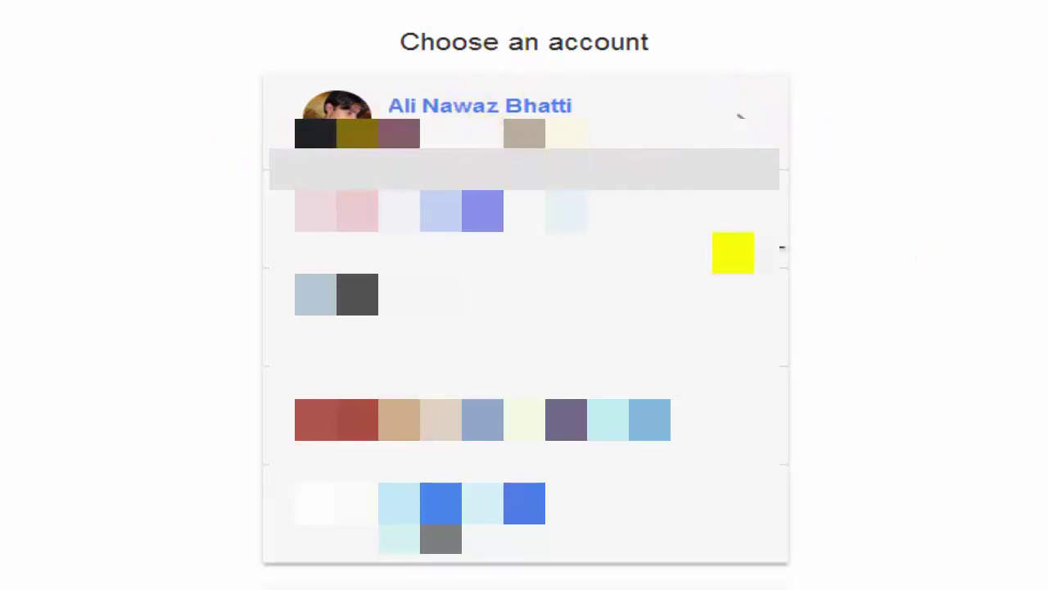
# Step: Sign in with the chosen Google account and password, then scroll to the 'Before you continue...' agreement terms
pyautogui.click(532, 107)
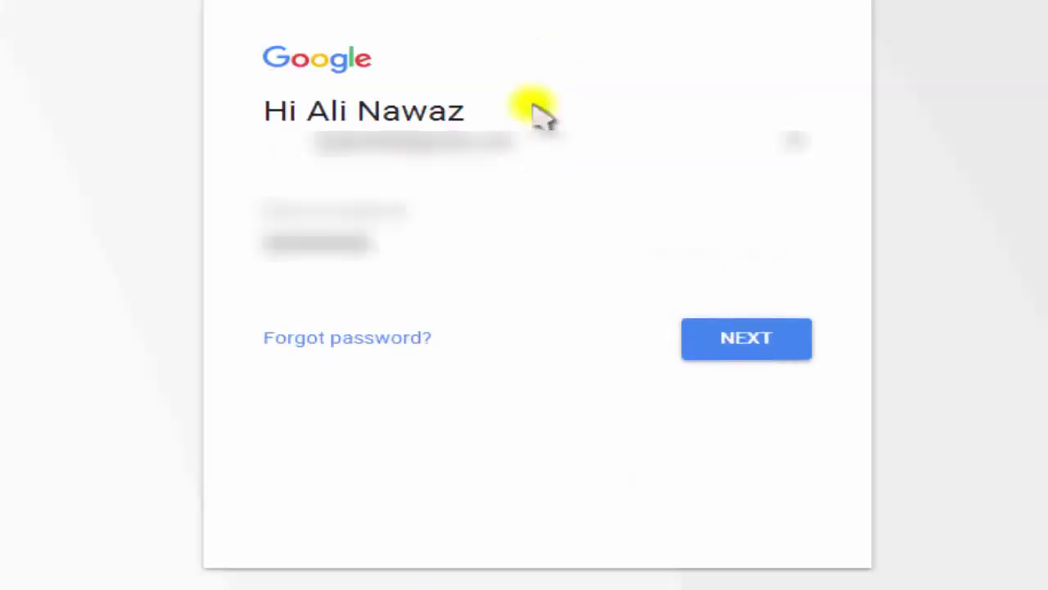
pyautogui.click(748, 353)
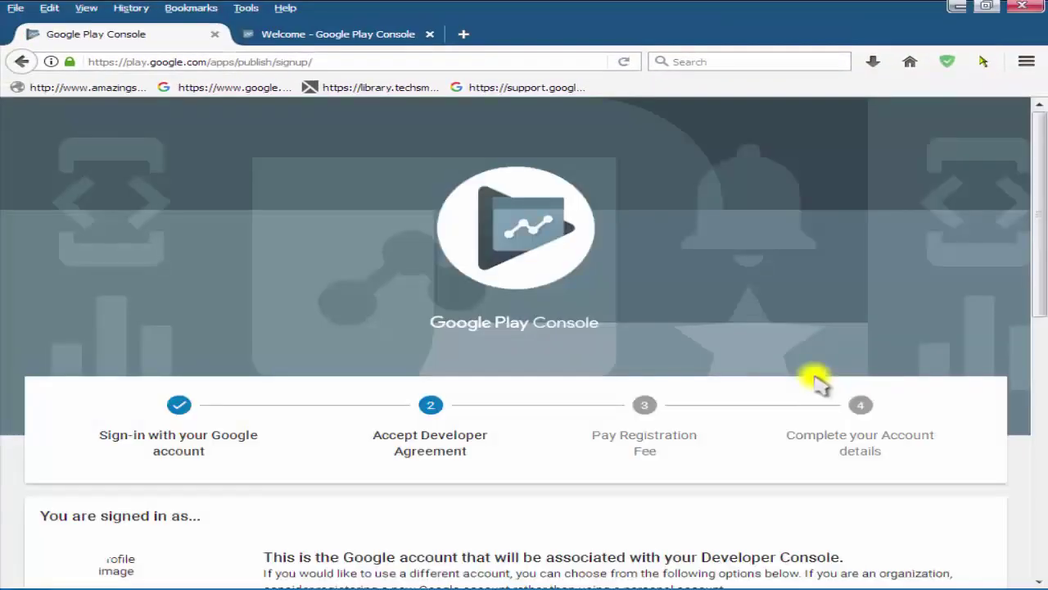
pyautogui.scroll(-4, 799, 377)
pyautogui.scroll(2, 623, 360)
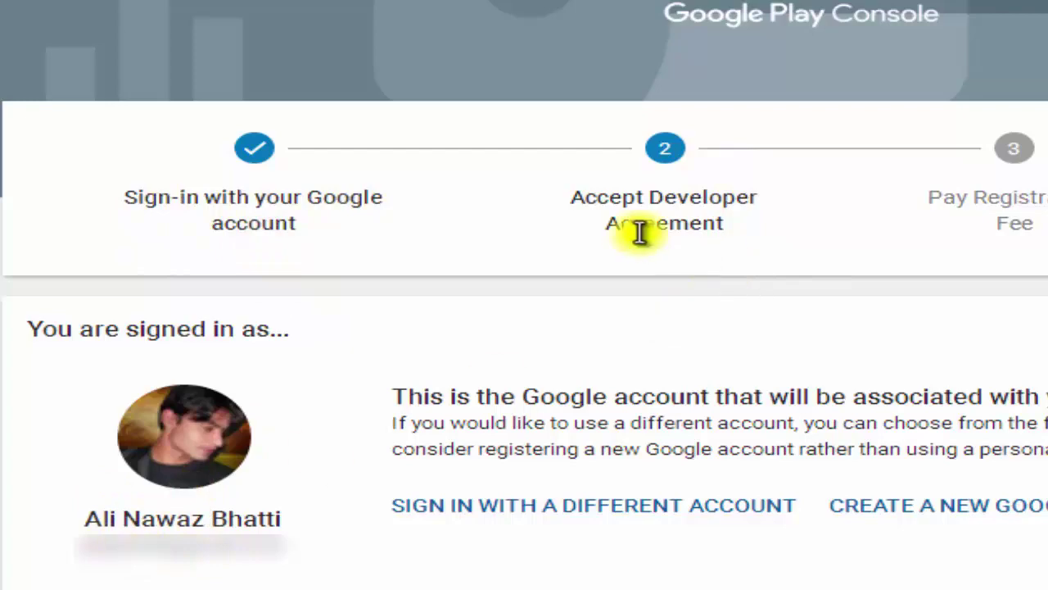
pyautogui.scroll(-5, 772, 246)
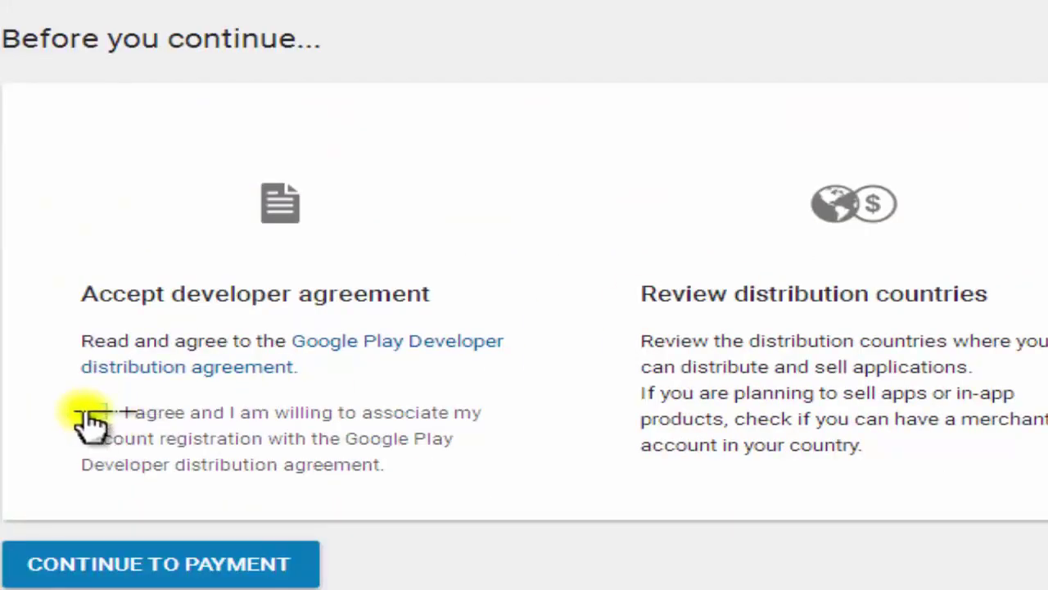
# Step: Tick 'I agree' on the developer distribution agreement and continue to the $25.00 fee payment
pyautogui.click(93, 413)
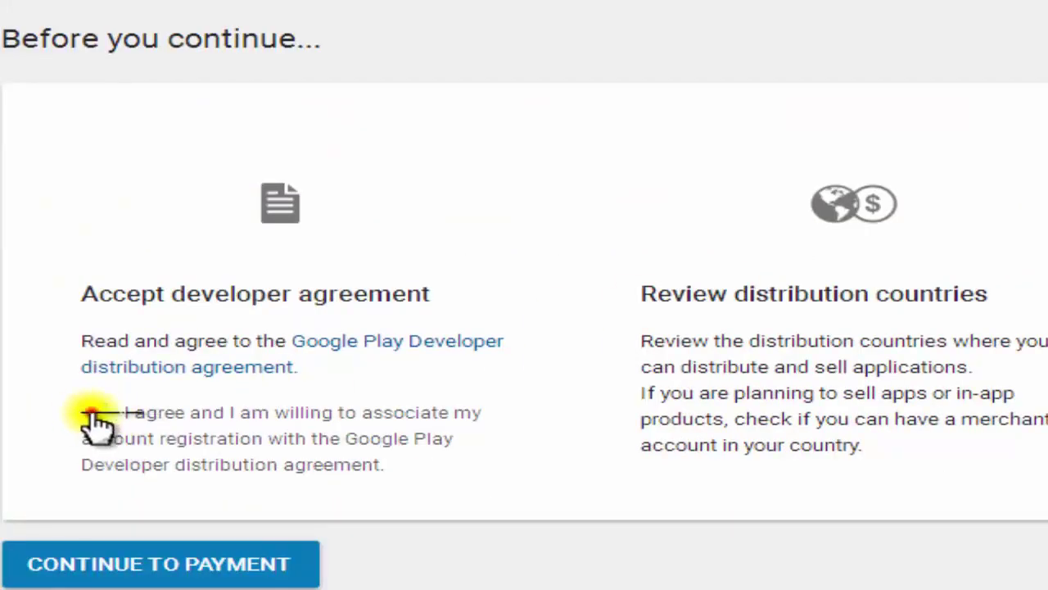
pyautogui.click(185, 577)
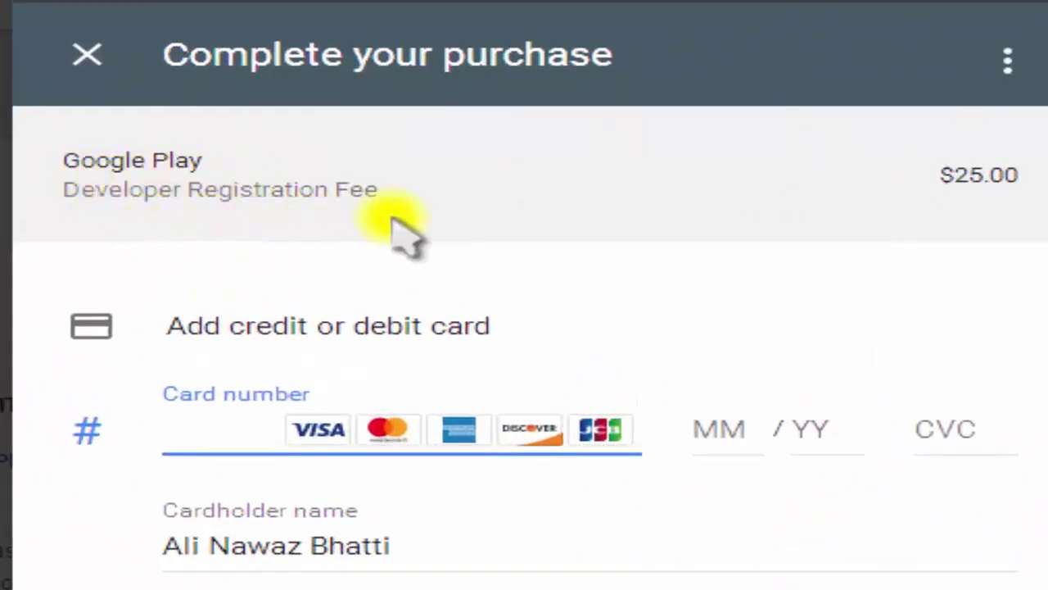
pyautogui.moveTo(934, 182)
pyautogui.mouseDown()
pyautogui.moveTo(995, 184)
pyautogui.moveTo(1022, 201)
pyautogui.mouseUp()
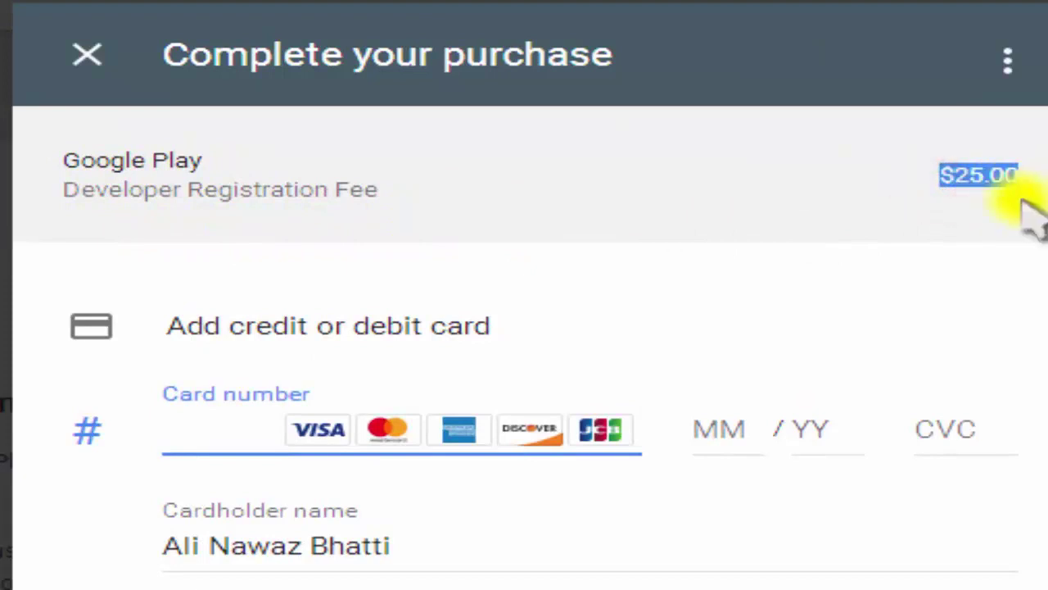
pyautogui.click(1011, 214)
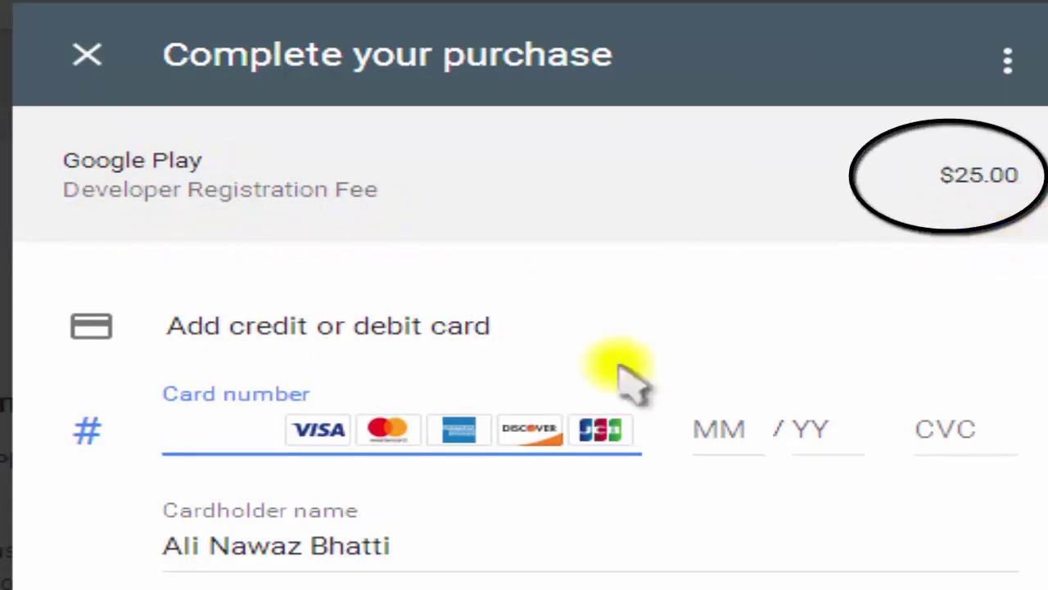
pyautogui.click(172, 446)
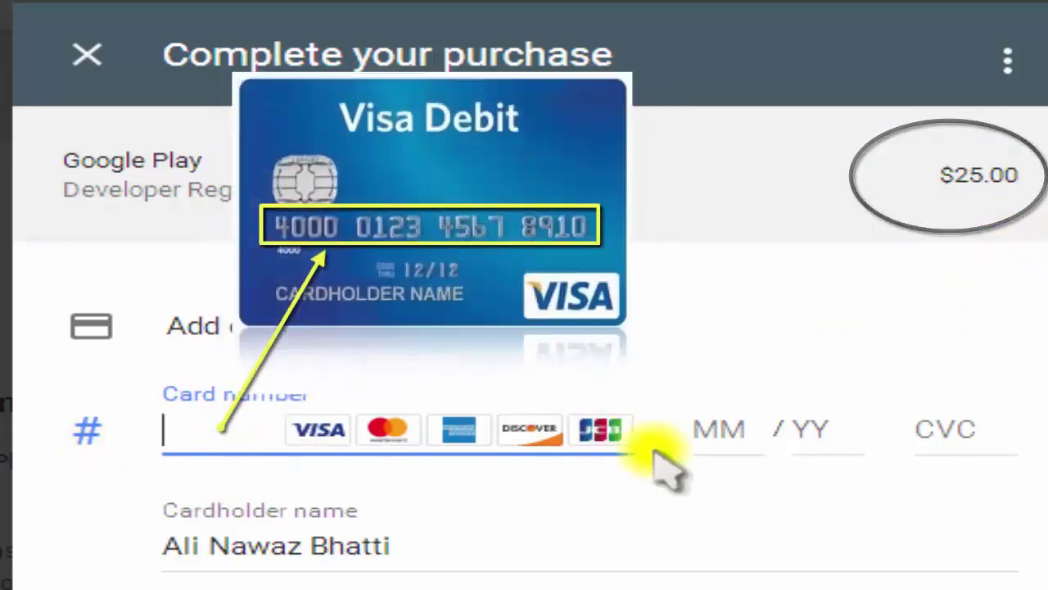
pyautogui.click(737, 438)
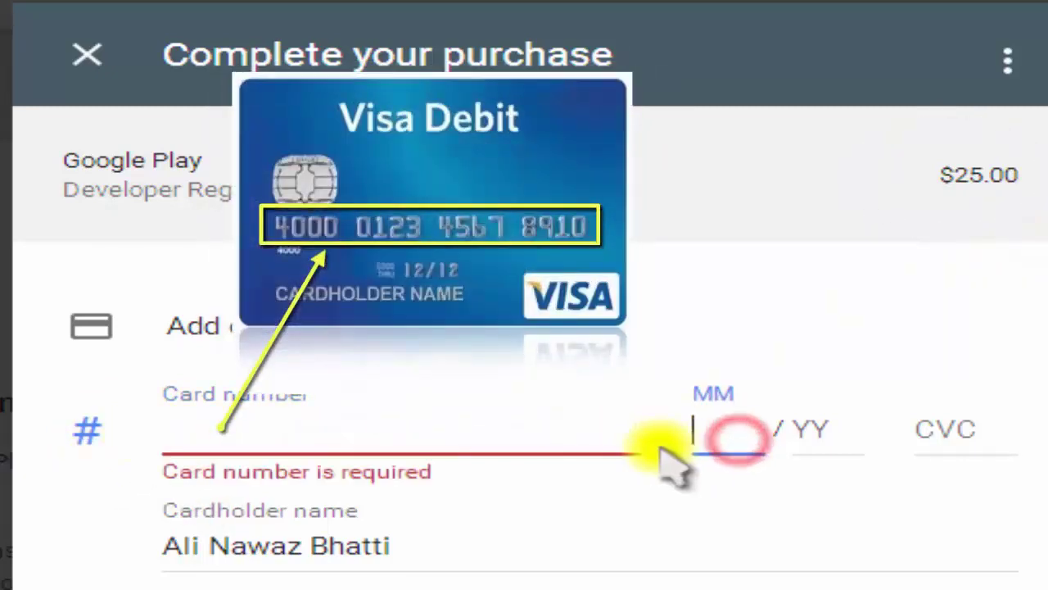
pyautogui.click(782, 440)
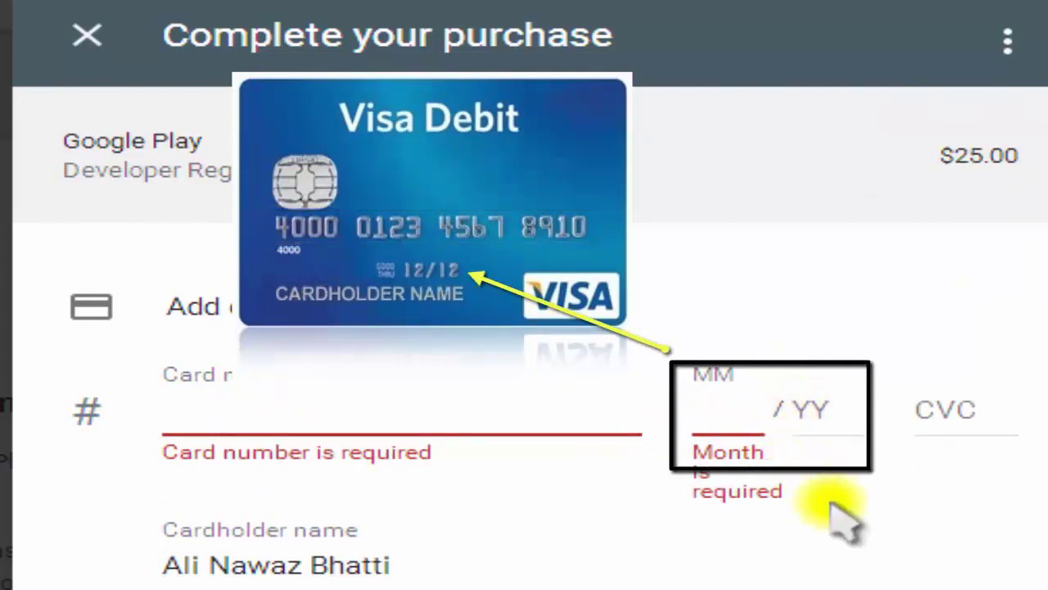
pyautogui.click(831, 424)
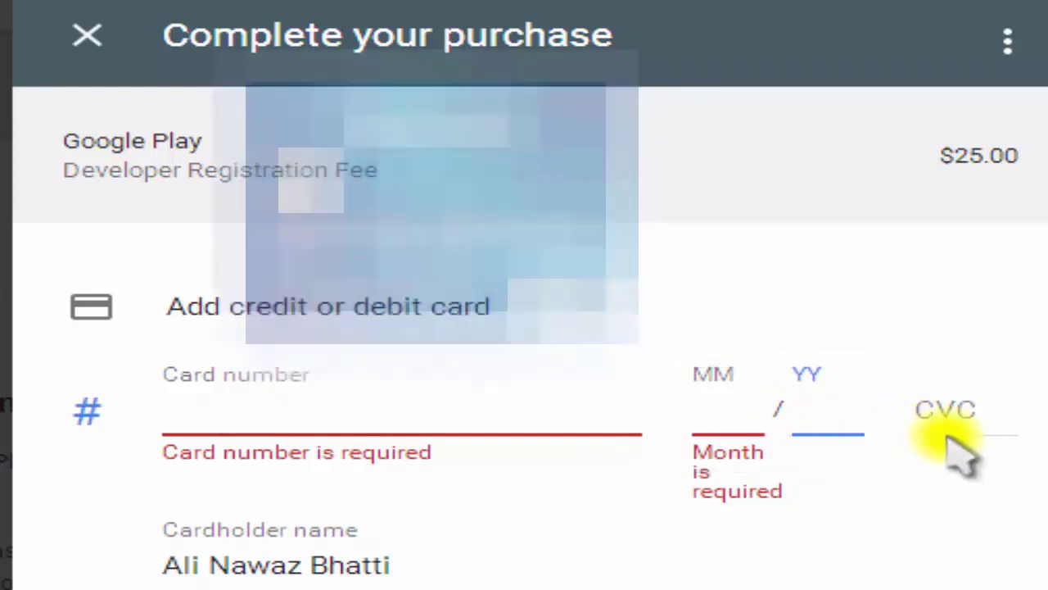
pyautogui.click(959, 417)
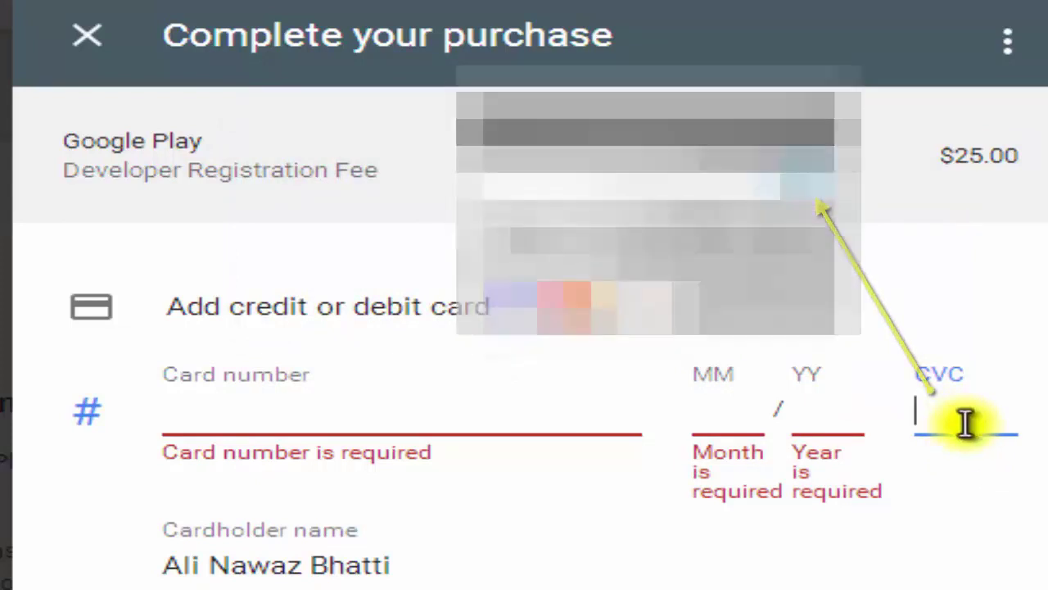
pyautogui.click(463, 417)
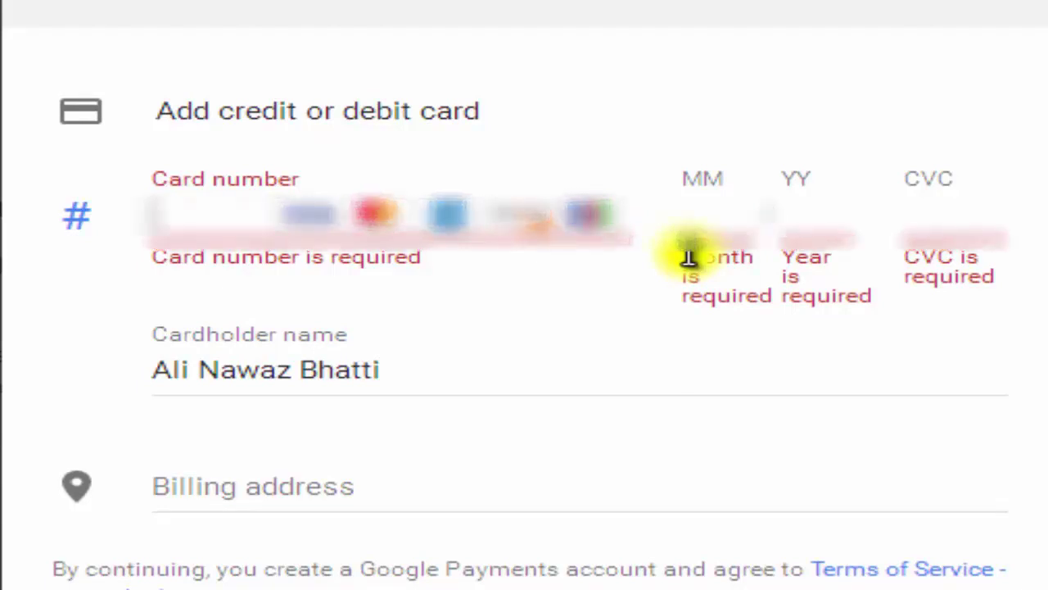
# Step: Enter the Mastercard number, expiry month and year, and CVC in the card form
pyautogui.write('55555')
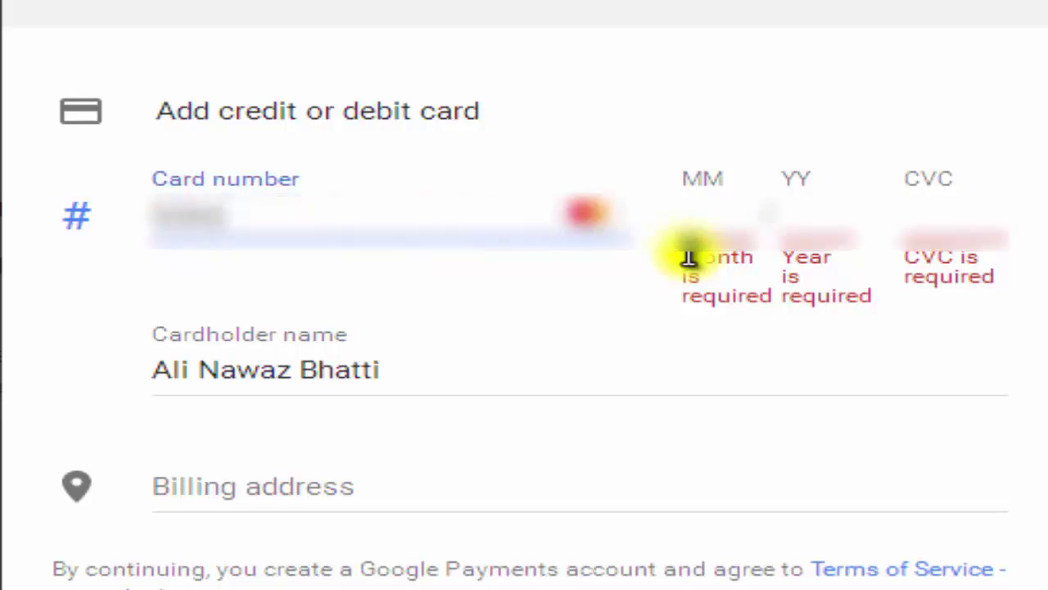
pyautogui.write('555')
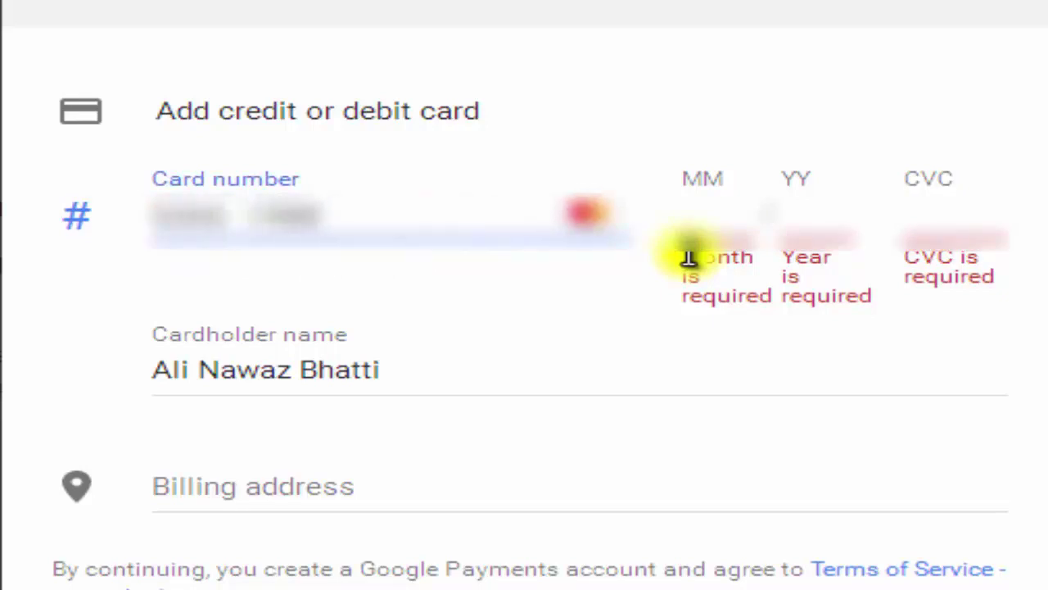
pyautogui.write('55')
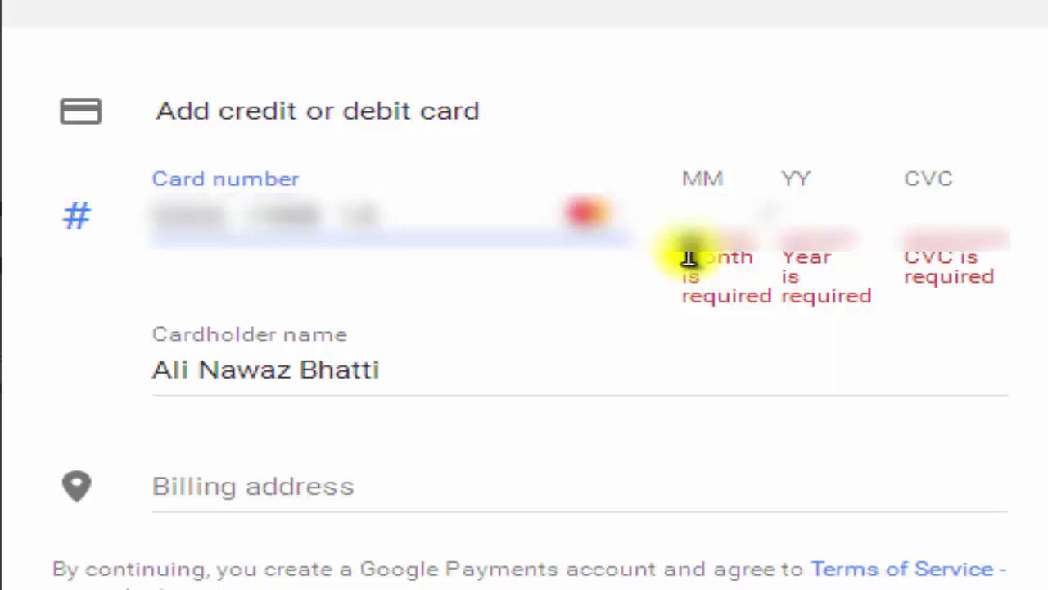
pyautogui.write('55')
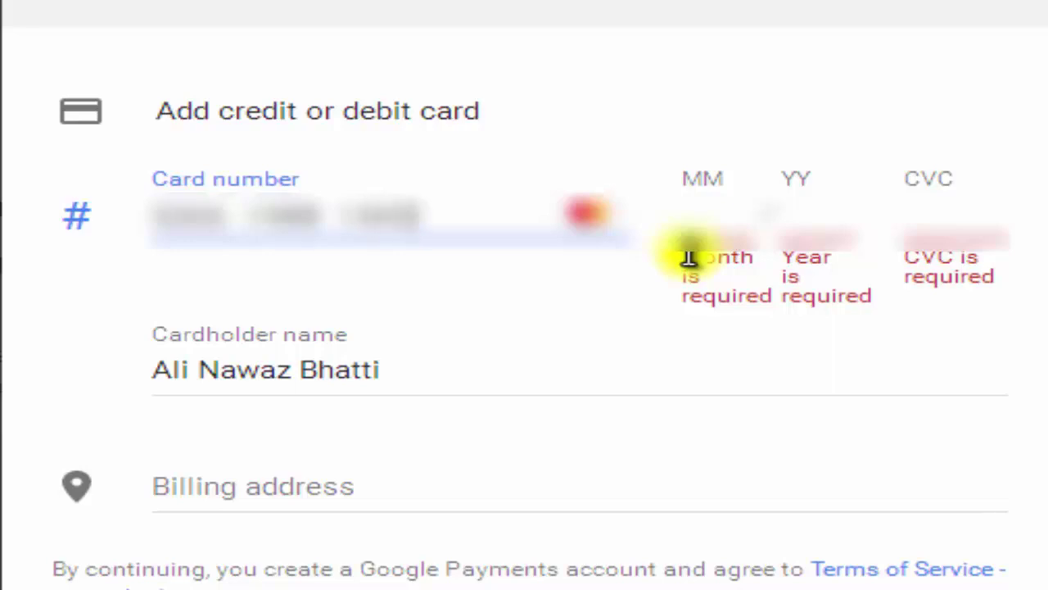
pyautogui.write('55')
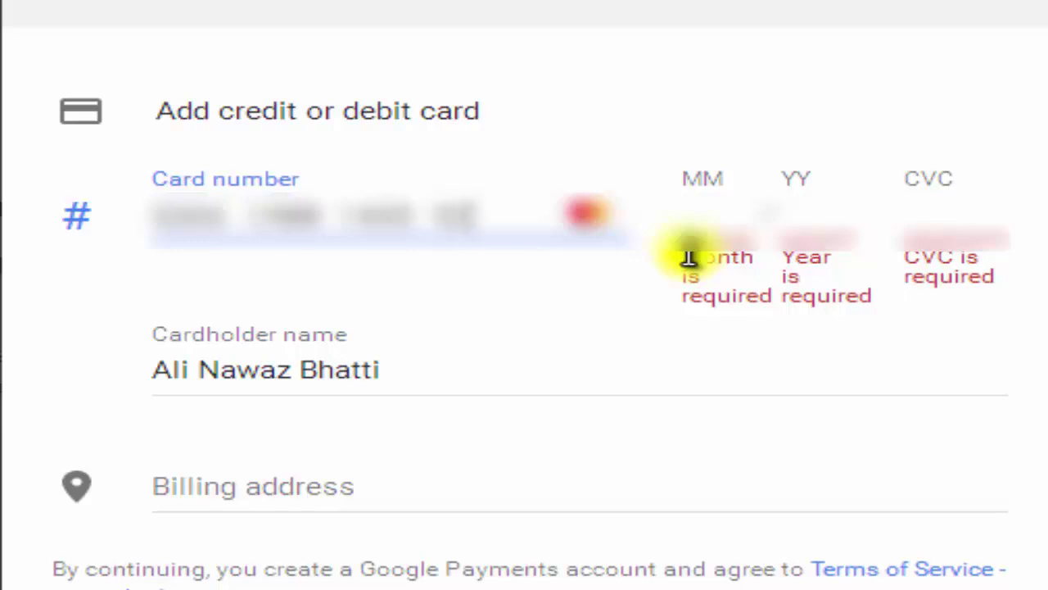
pyautogui.write('55')
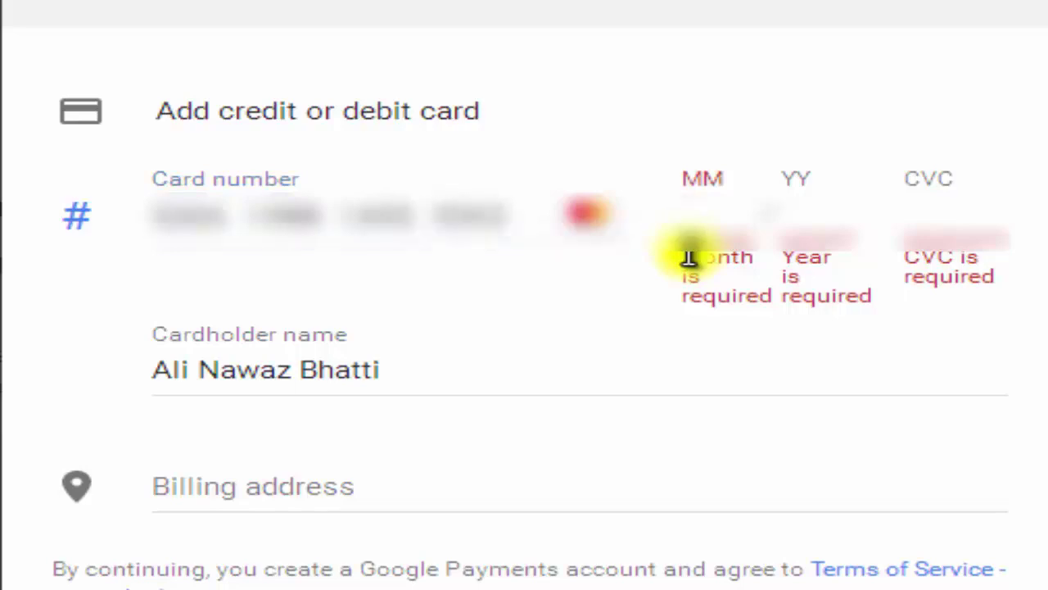
pyautogui.write('12')
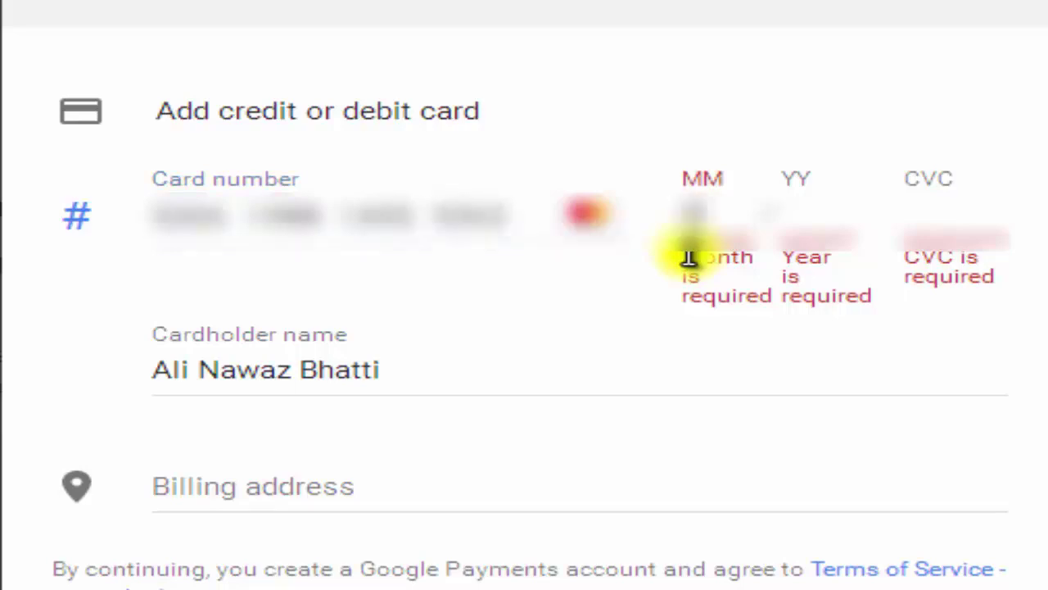
pyautogui.write('20')
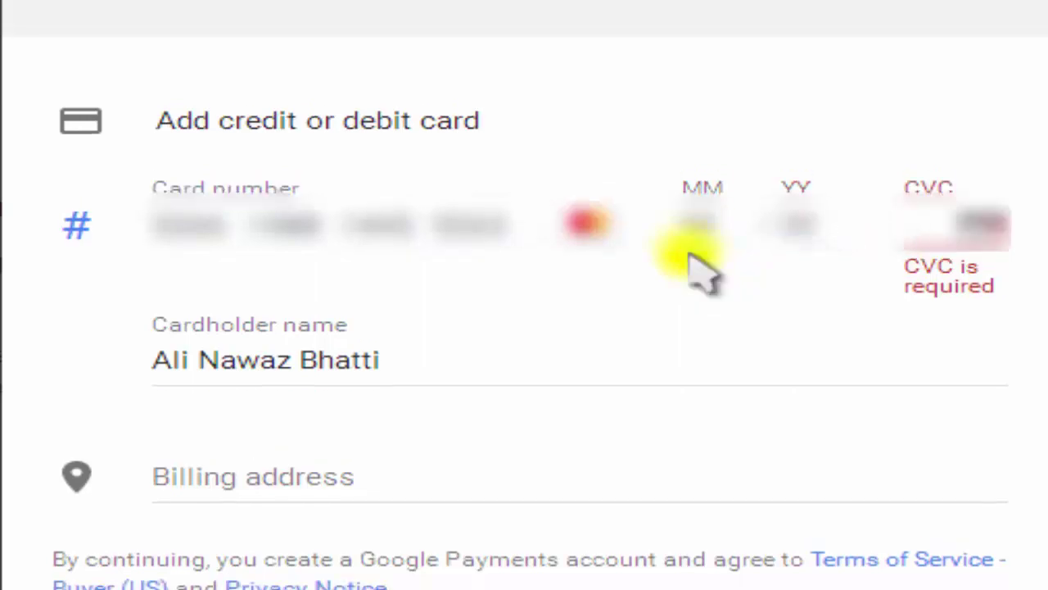
pyautogui.write('123')
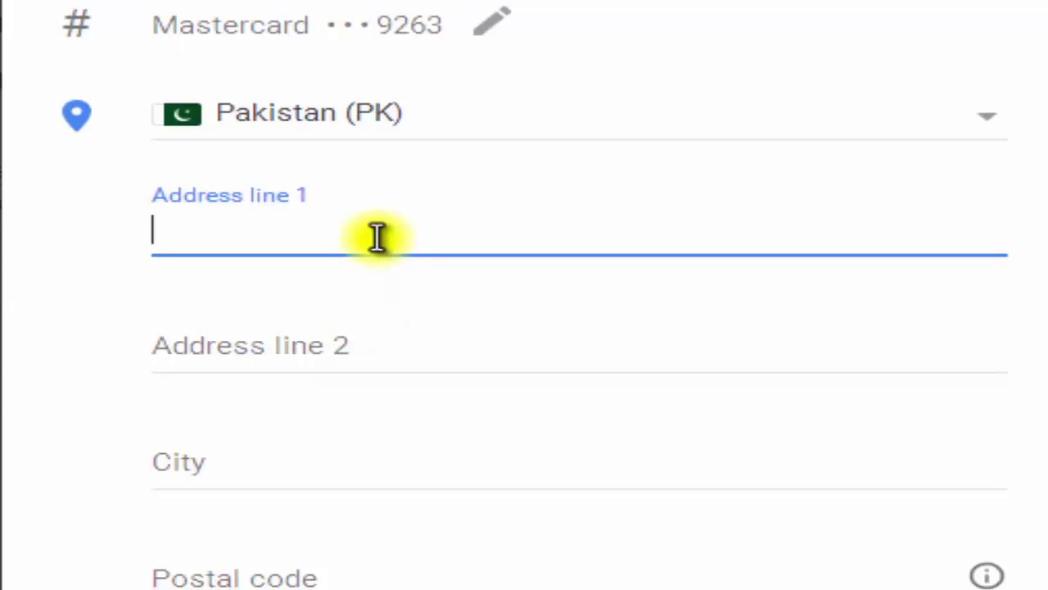
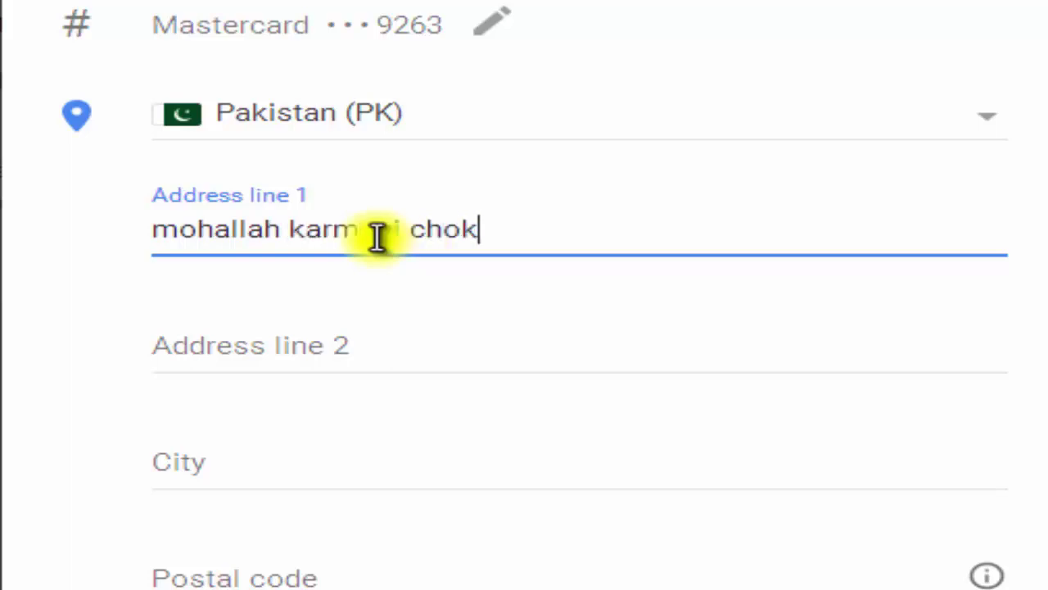
# Step: Fill in billing Address line 1 and Address line 2, correcting a typo
pyautogui.click(352, 339)
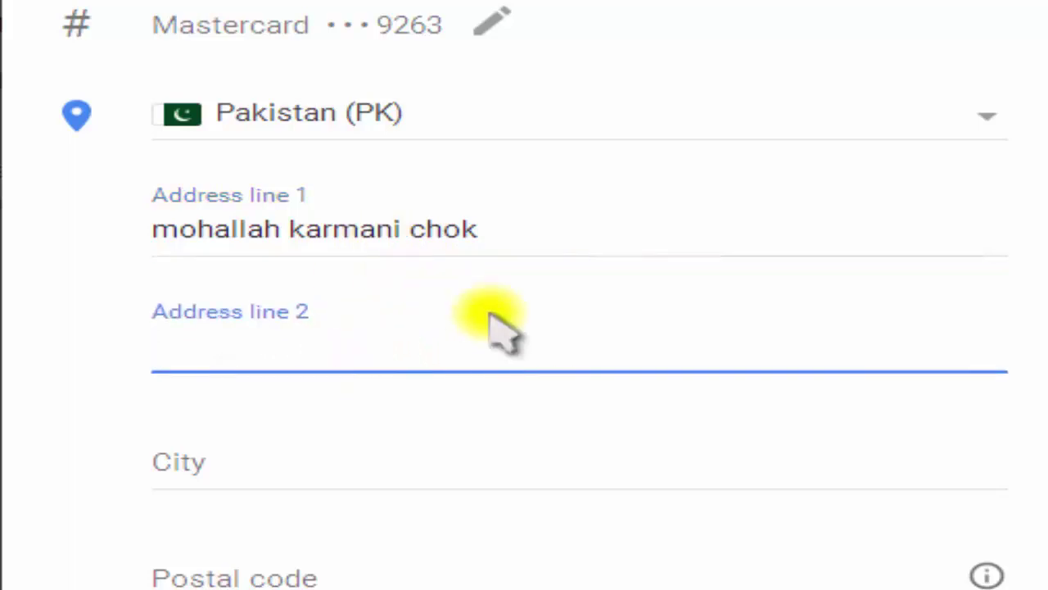
pyautogui.write('shergarh')
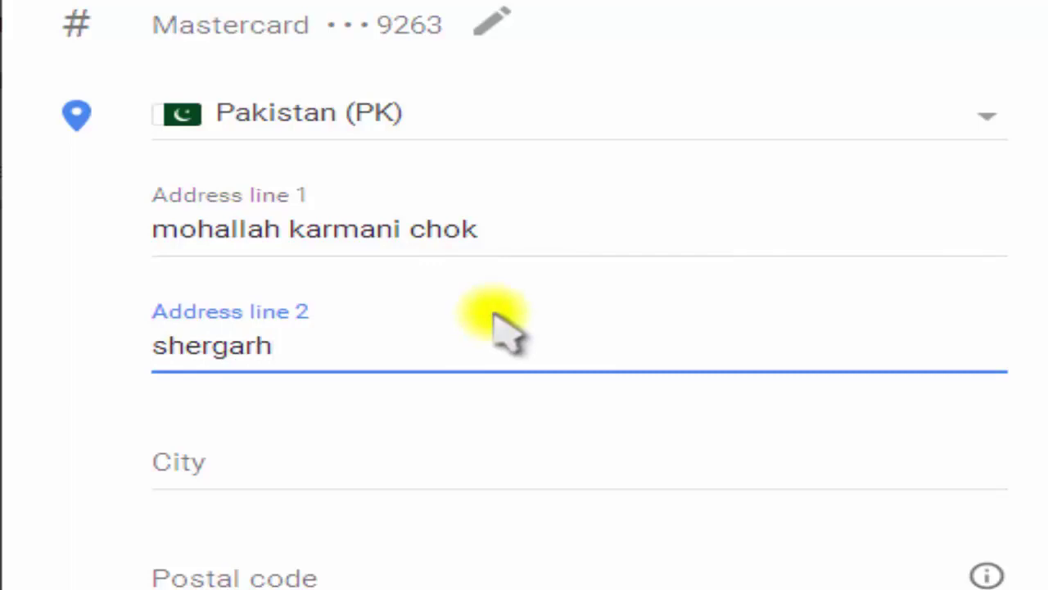
# Step: Enter the billing city and postal code, then submit the card payment with PAY
pyautogui.scroll(-1, 516, 336)
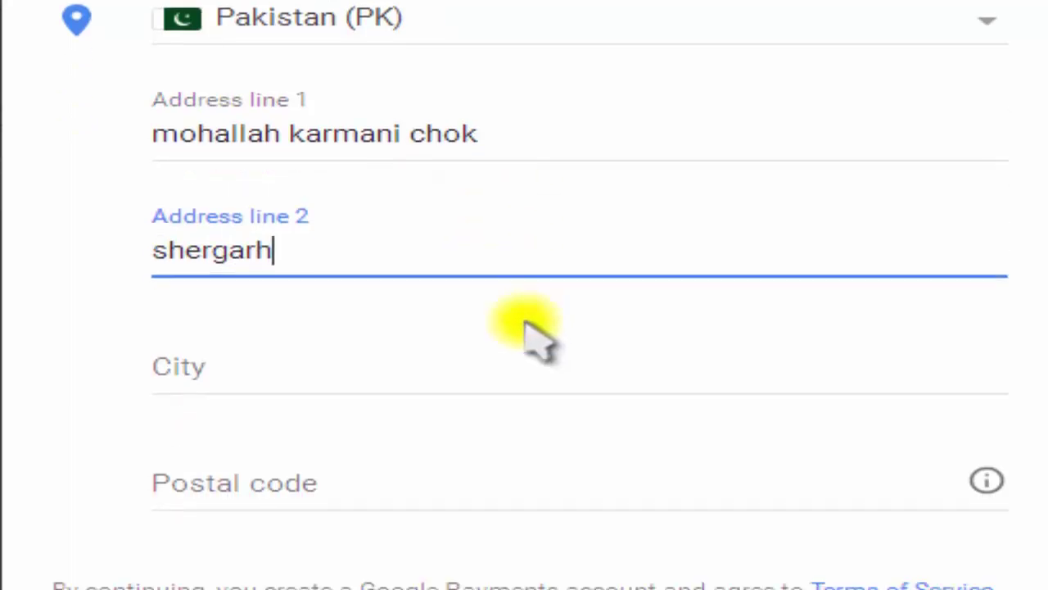
pyautogui.click(446, 358)
pyautogui.write('paki')
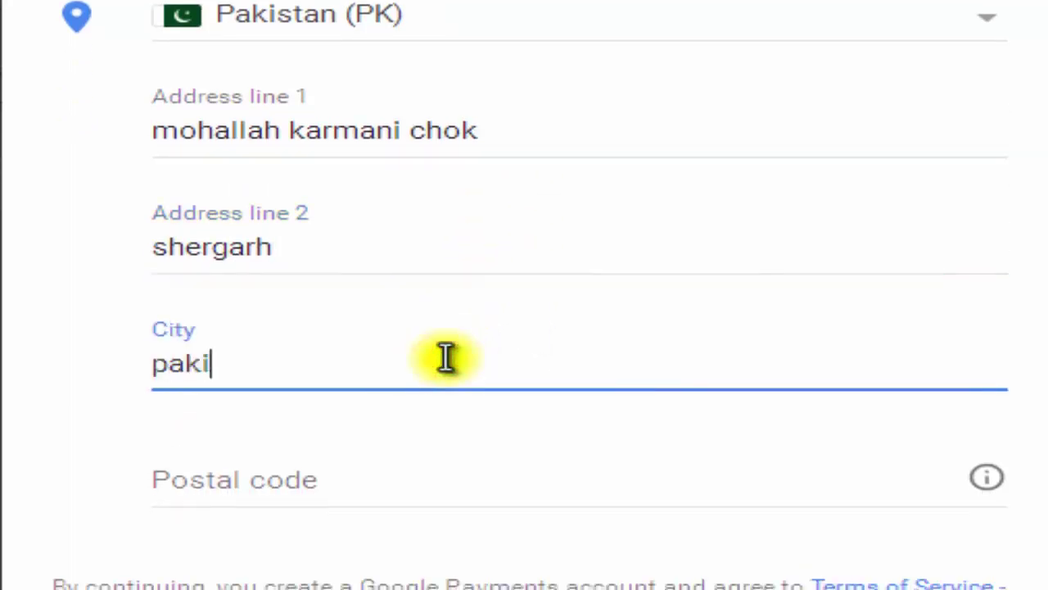
pyautogui.write('stan')
pyautogui.click(409, 479)
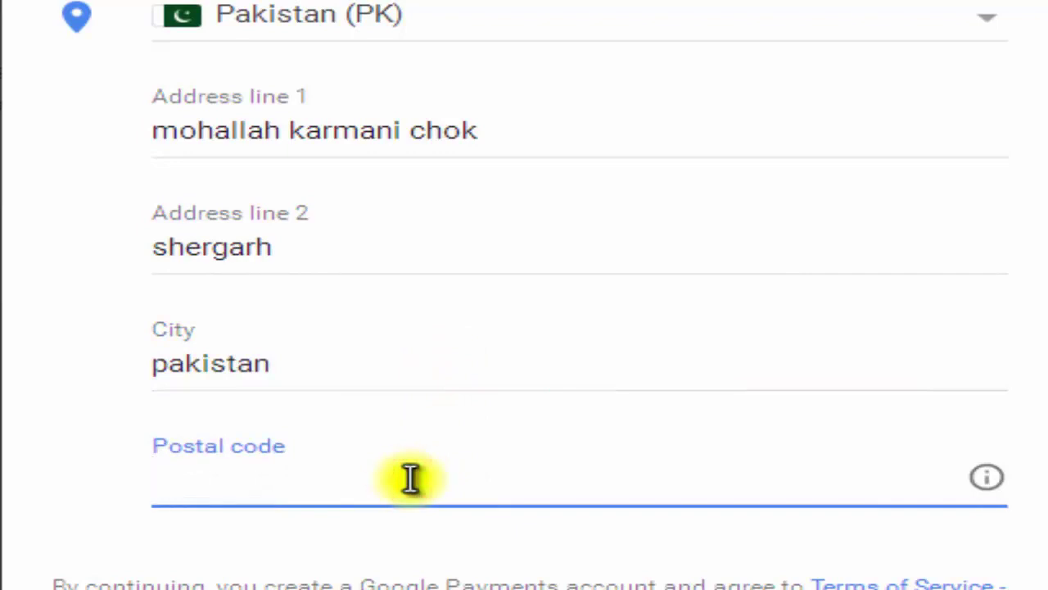
pyautogui.write('5')
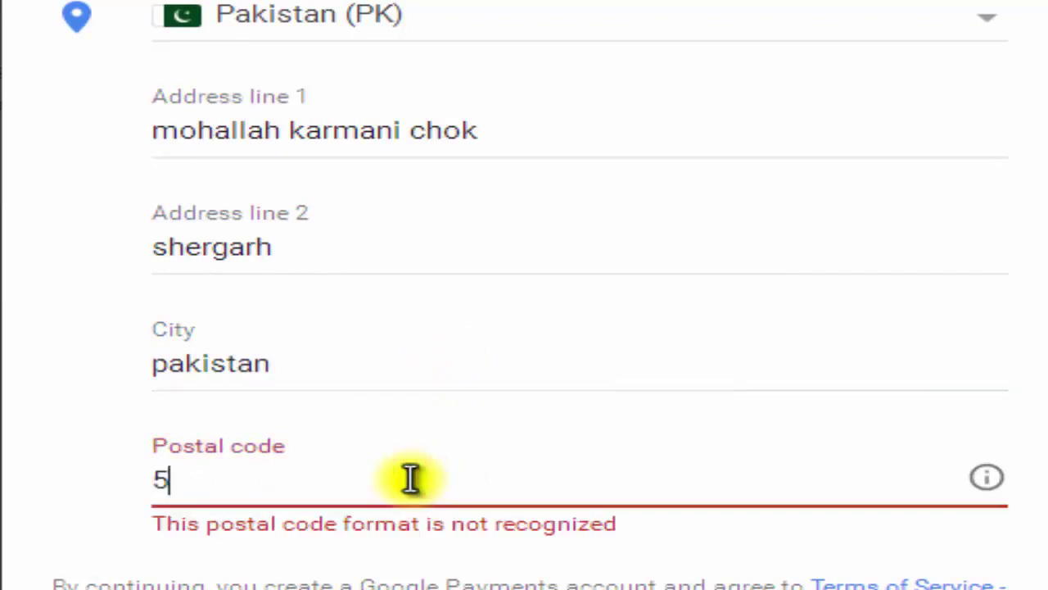
pyautogui.write('6140')
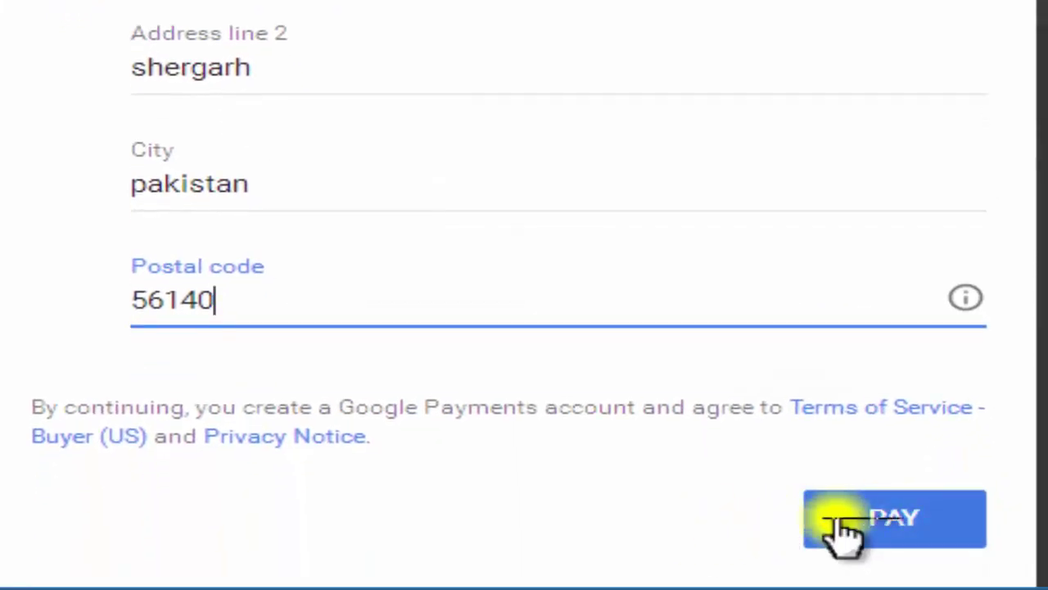
pyautogui.click(884, 483)
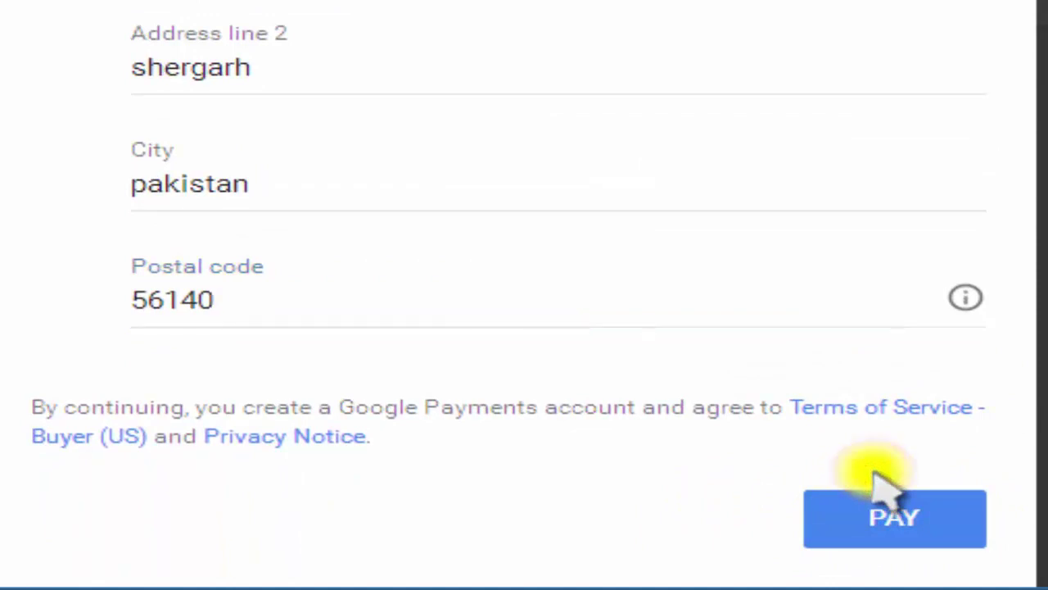
# Step: Scroll the Console Welcome page to review the Payment Pending notice after processing
pyautogui.scroll(2, 541, 420)
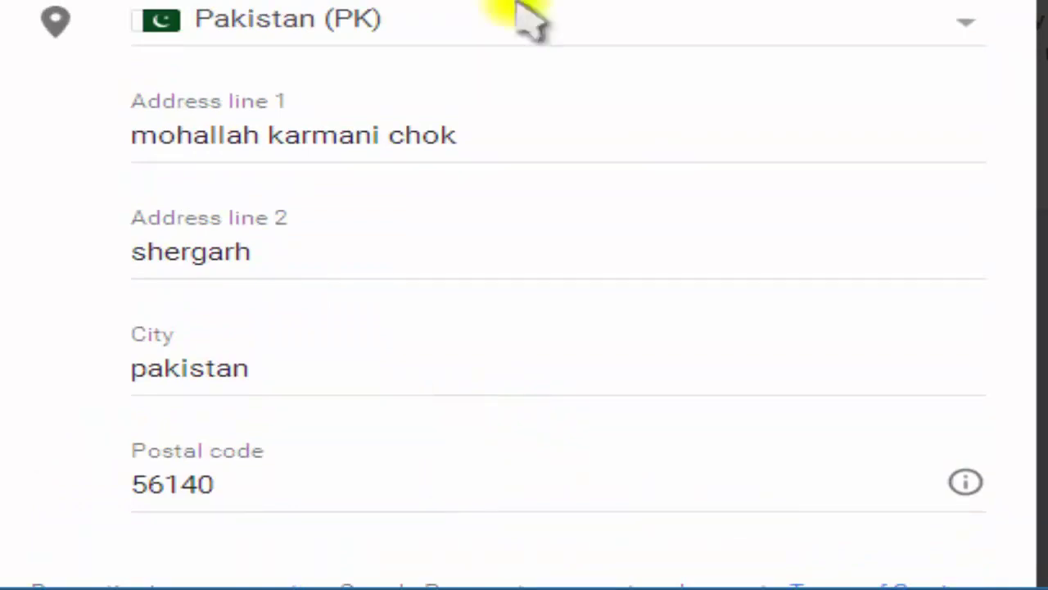
pyautogui.scroll(-2, 847, 322)
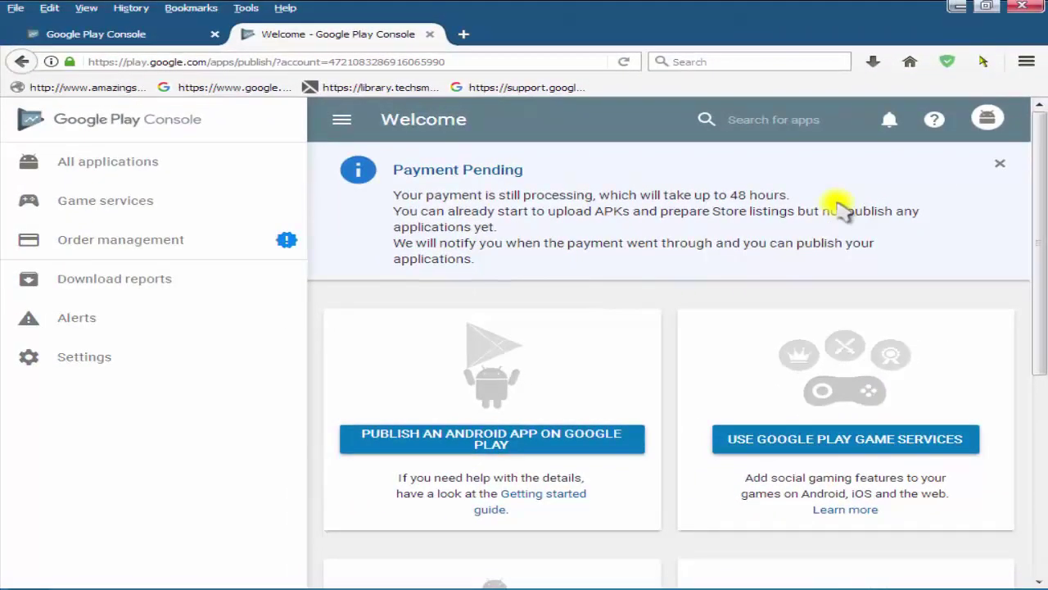
# Step: Highlight '48 hours.' in the Payment Pending banner, deselect it, then minimise Firefox
pyautogui.doubleClick(731, 195)
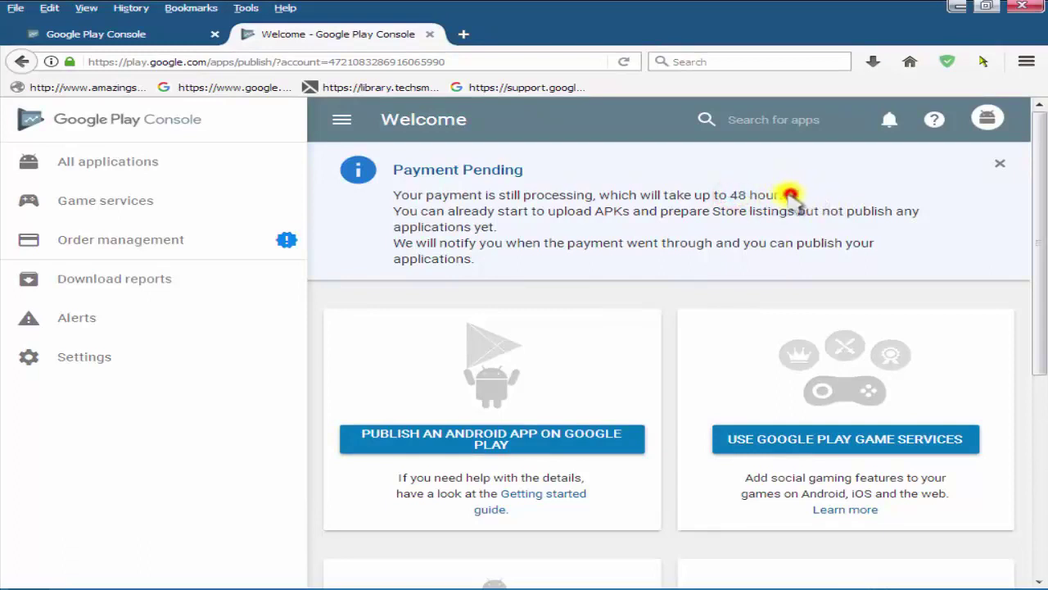
pyautogui.moveTo(791, 195); pyautogui.dragTo(741, 200)
pyautogui.click(765, 255)
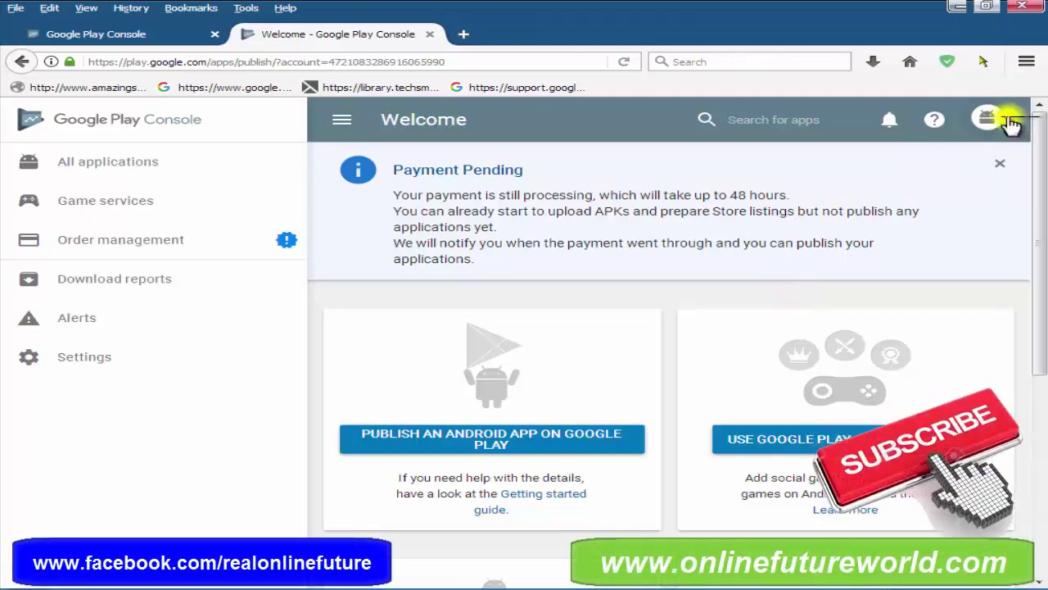
pyautogui.click(950, 10)
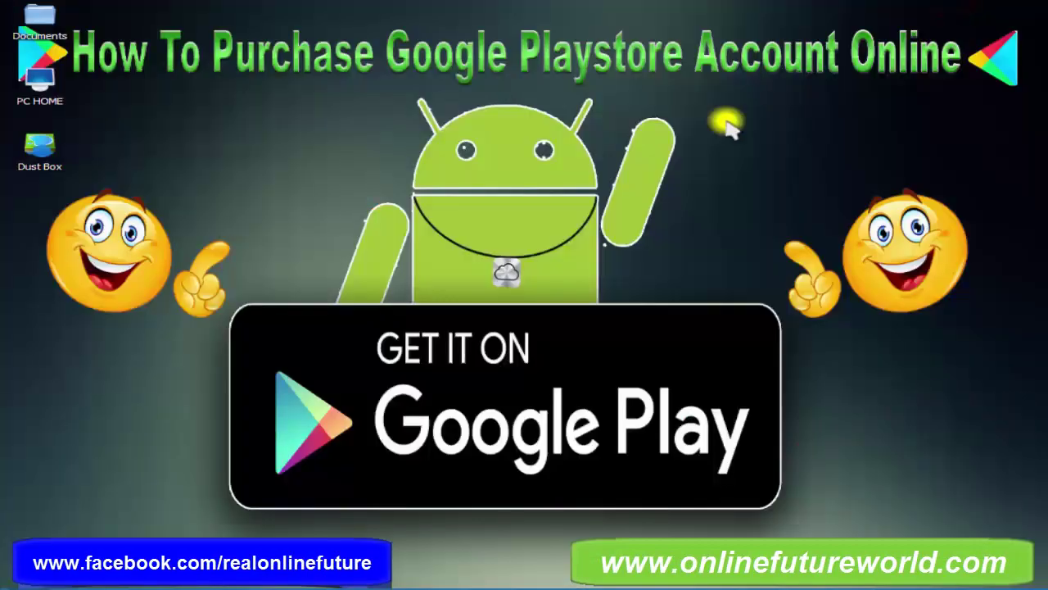